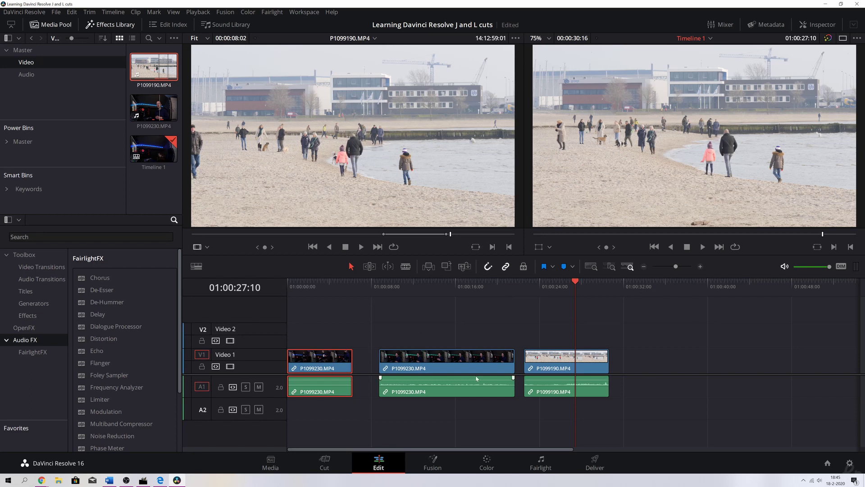
Step: Visit the Media page and return to the Edit page, parking the playhead near the timeline start
left_click(270, 465)
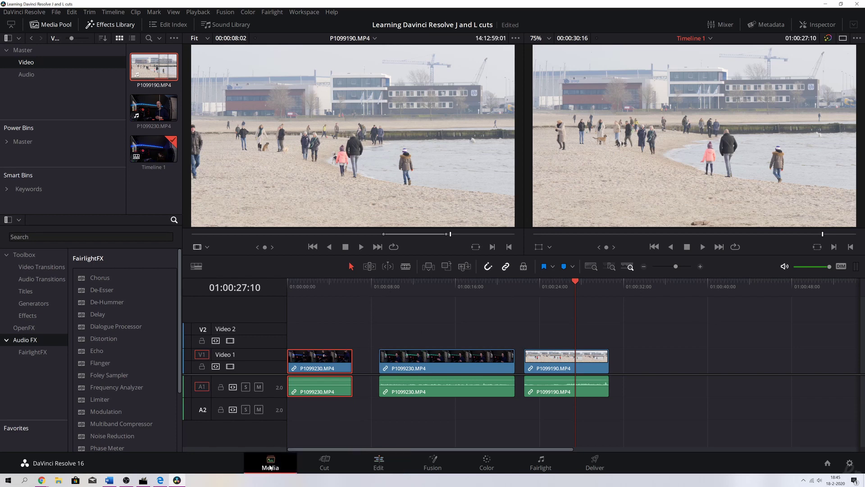
right_click(335, 362)
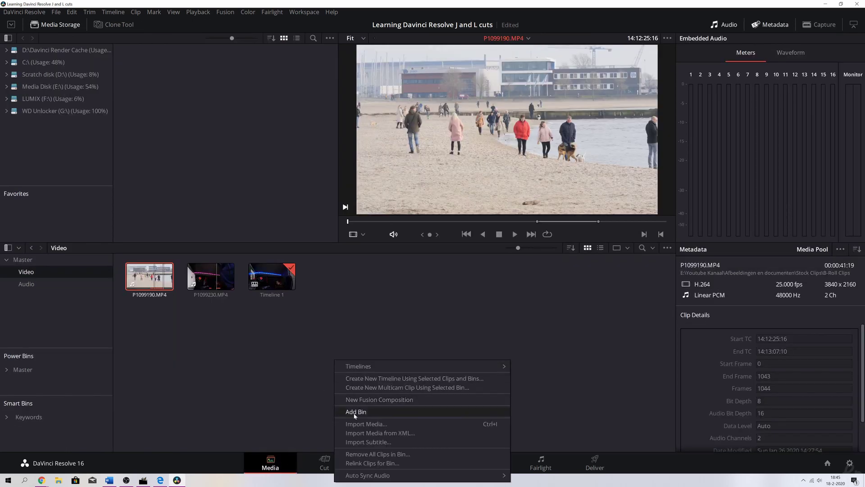
left_click(291, 414)
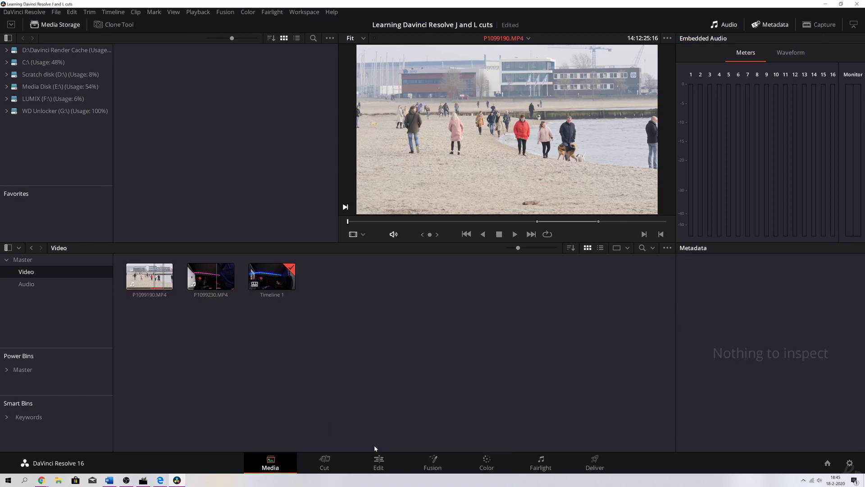
left_click(378, 463)
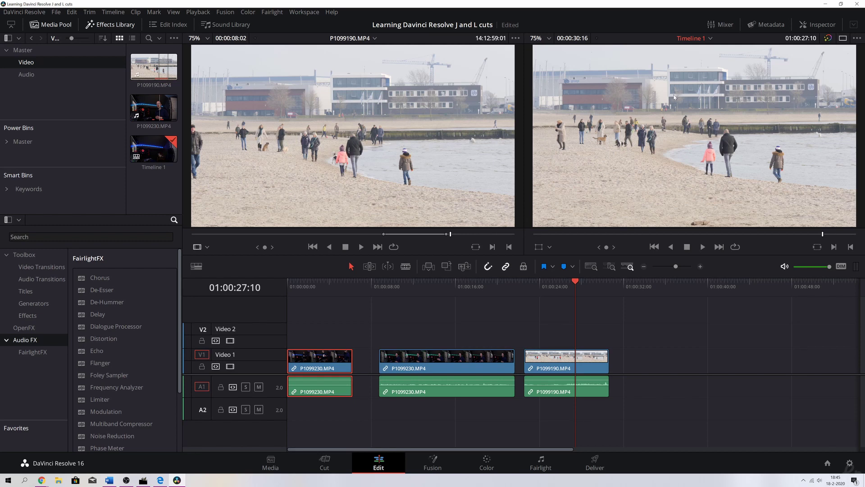
left_click(450, 283)
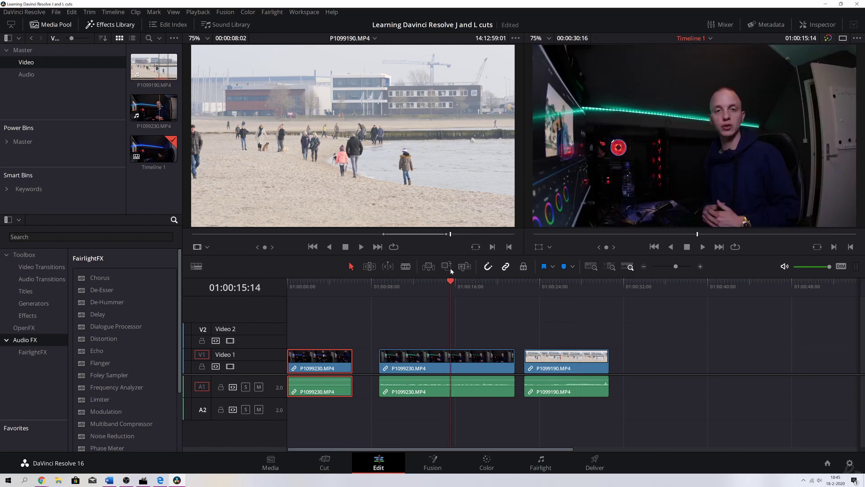
left_click(304, 285)
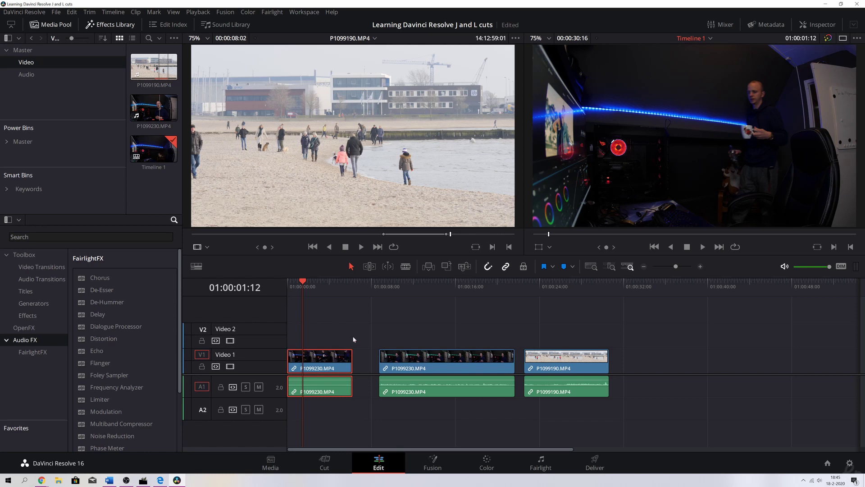
Step: Uncheck Link Clips on the first, middle and third timeline clips
right_click(336, 367)
left_click(360, 357)
right_click(446, 363)
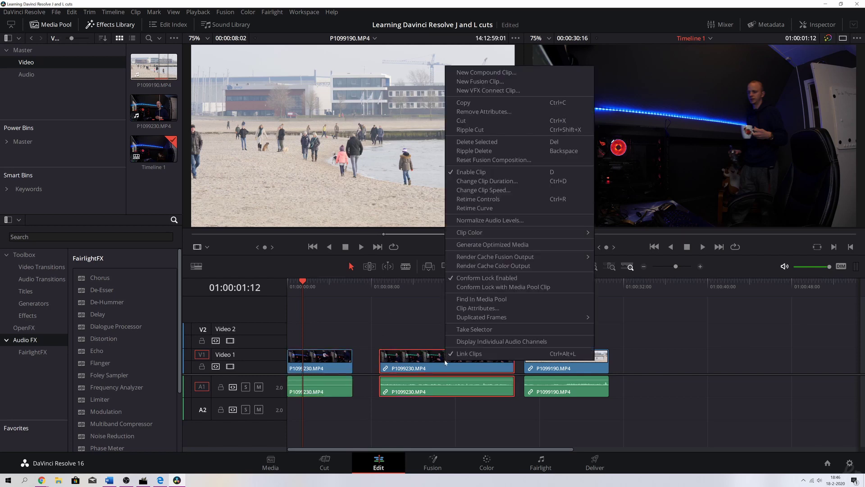
left_click(472, 355)
right_click(590, 367)
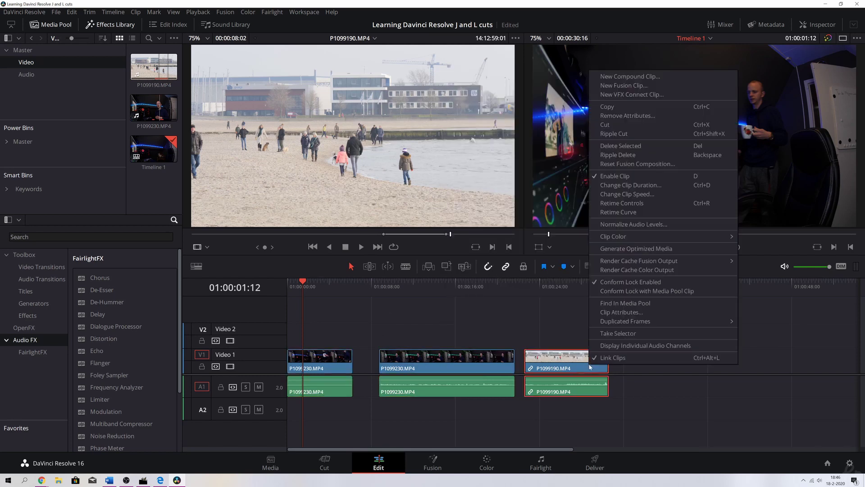
left_click(618, 358)
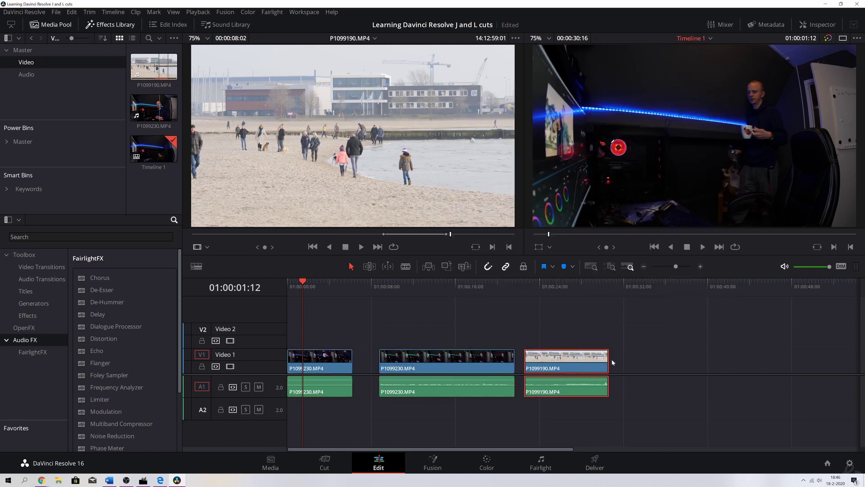
Step: Recheck the third clip's options, then select all clips to review their options and deselect them
right_click(569, 363)
left_click(567, 322)
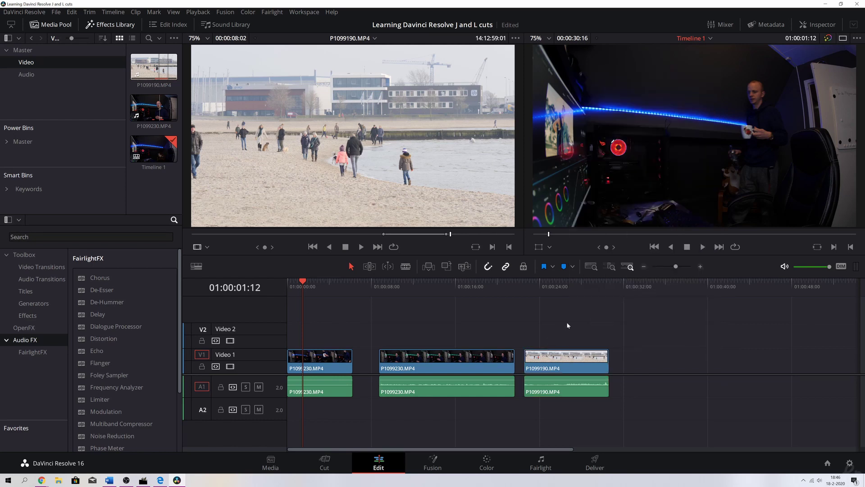
mouse_move(567, 321)
left_mouse_down()
mouse_move(384, 424)
mouse_move(343, 422)
left_mouse_up()
right_click(464, 370)
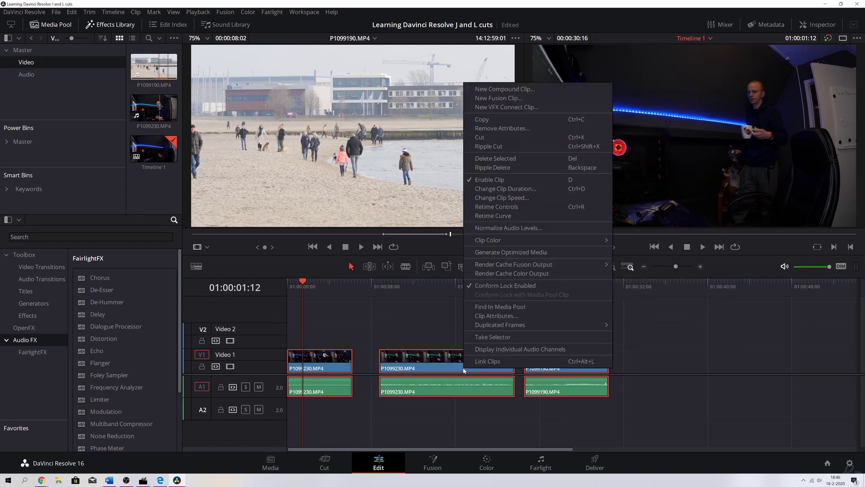
left_click(391, 330)
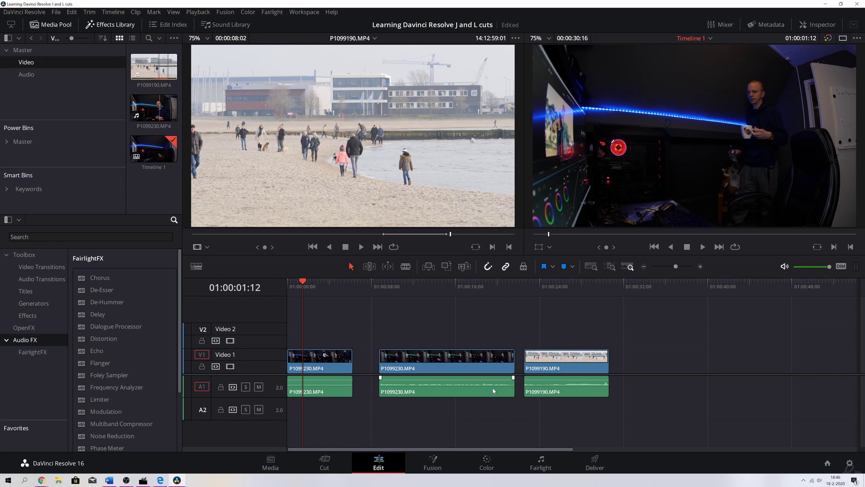
Step: Slide the second clip's audio under the first clip, trim its picture start, and play back the J-cut
mouse_move(489, 357)
left_mouse_down()
mouse_move(646, 359)
mouse_move(368, 359)
mouse_move(636, 356)
mouse_move(473, 366)
mouse_move(484, 366)
left_mouse_up()
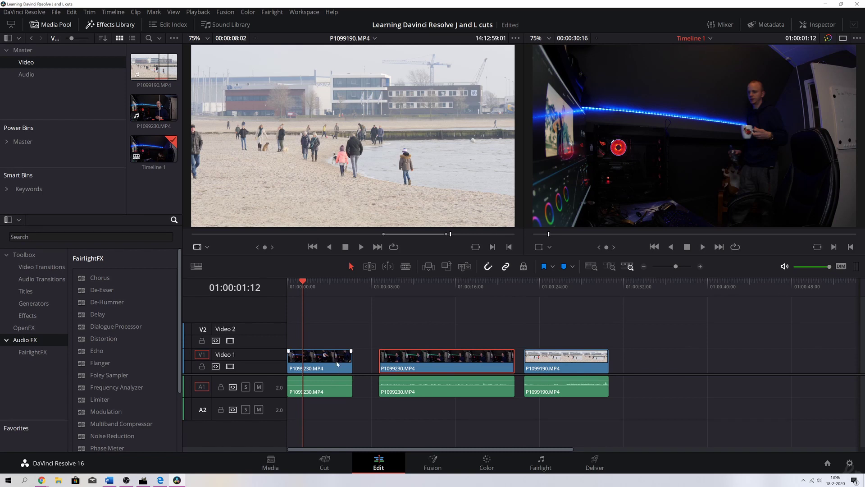
mouse_move(436, 388)
left_mouse_down()
mouse_move(383, 390)
mouse_move(389, 335)
left_mouse_up()
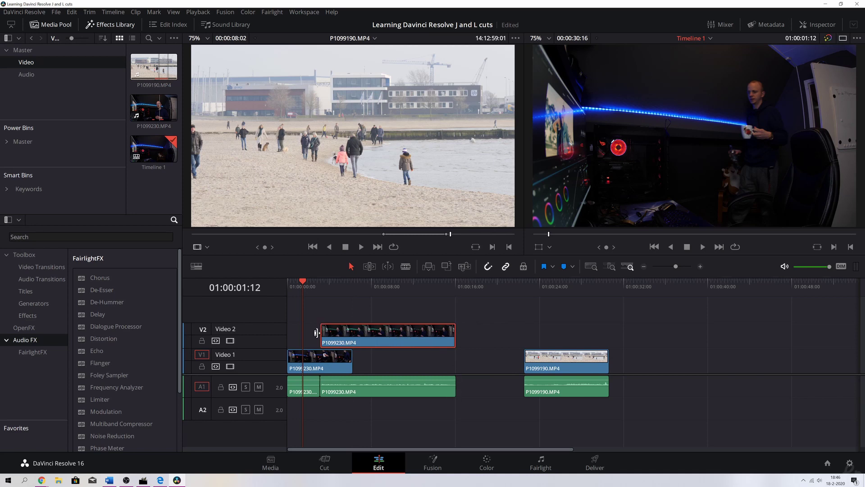
left_click_drag(321, 335, 399, 353)
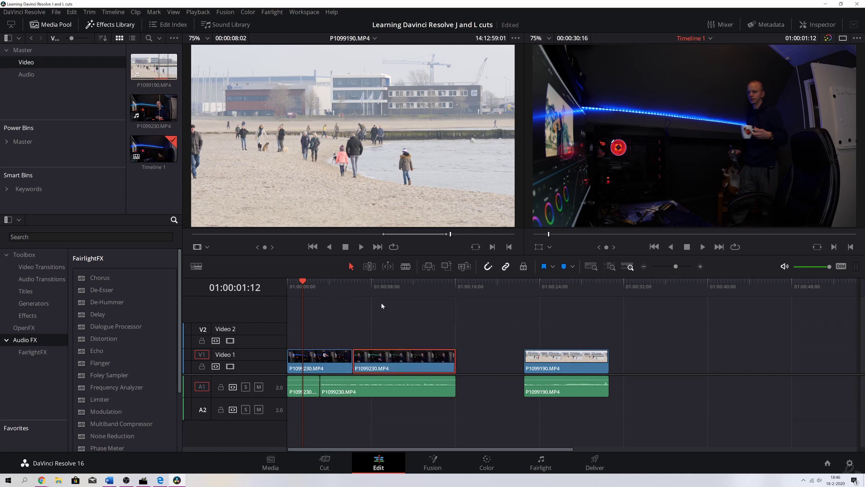
key("space")
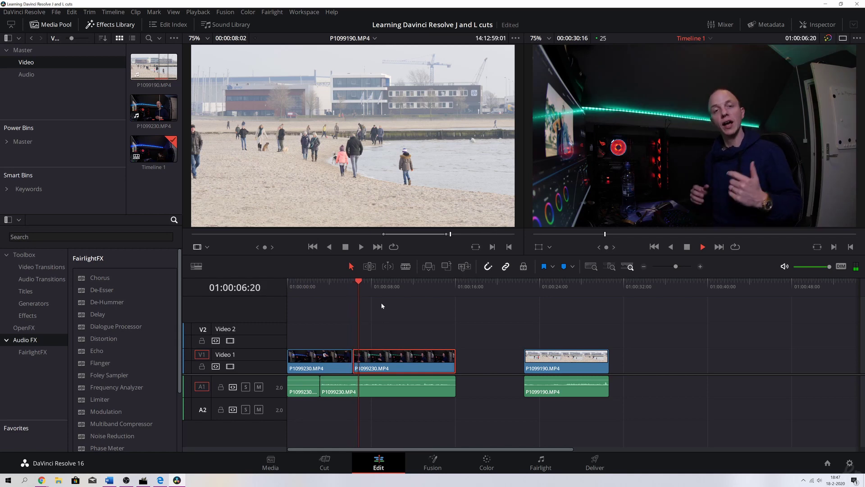
key("space")
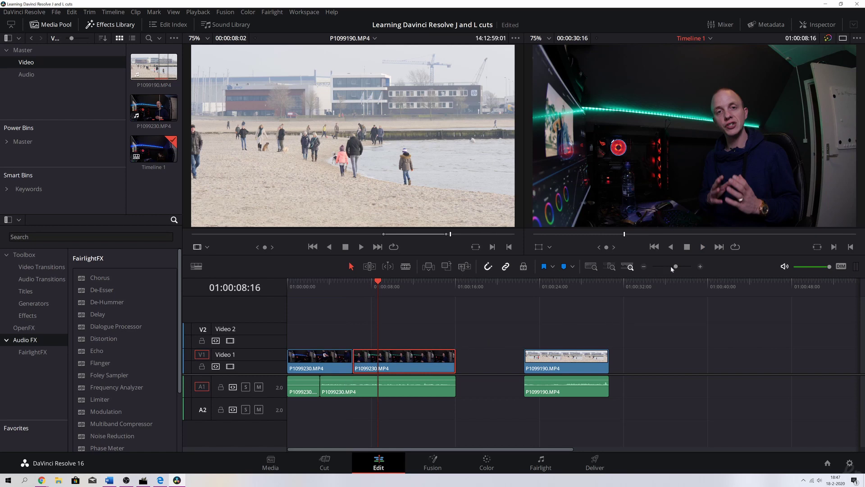
Step: Zoom in, butt the beach clip's picture against the second clip, and place its audio afterward
left_click_drag(677, 266, 677, 266)
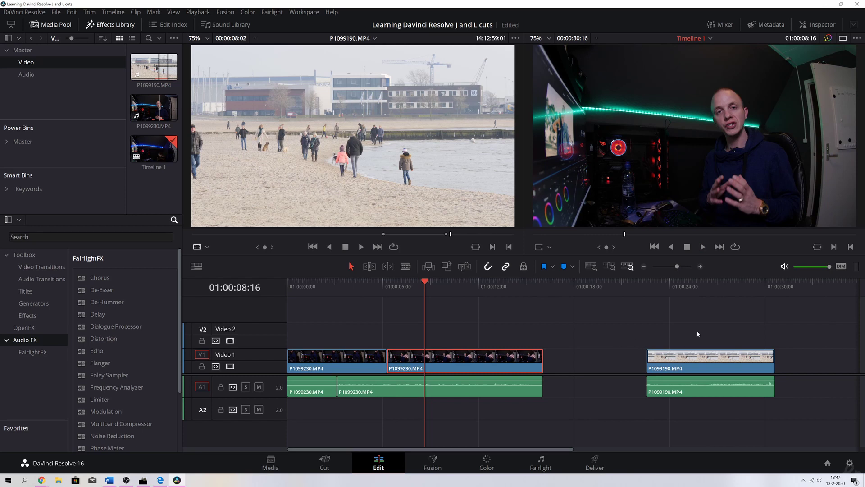
left_click_drag(717, 362, 672, 362)
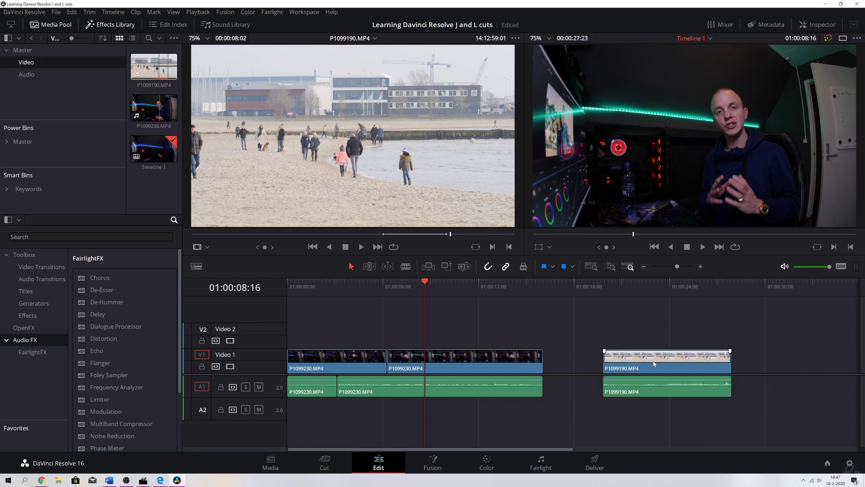
left_click_drag(653, 365, 547, 363)
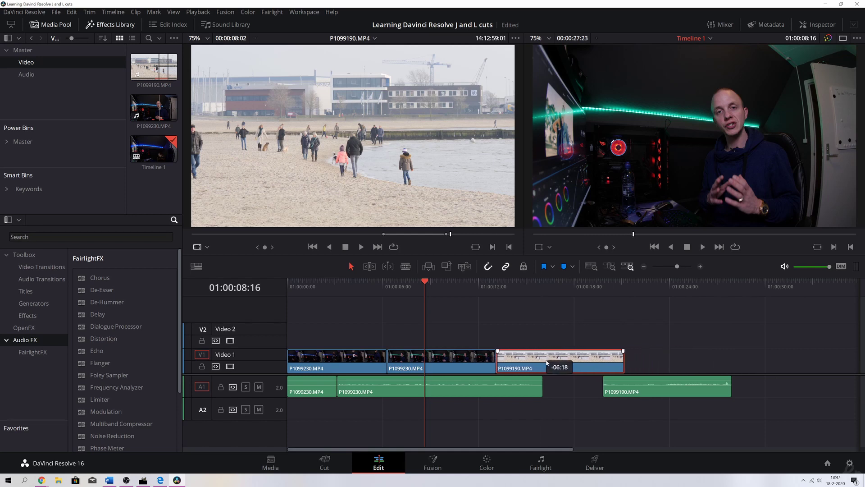
mouse_move(646, 389)
left_mouse_down()
mouse_move(540, 412)
mouse_move(576, 393)
left_mouse_up()
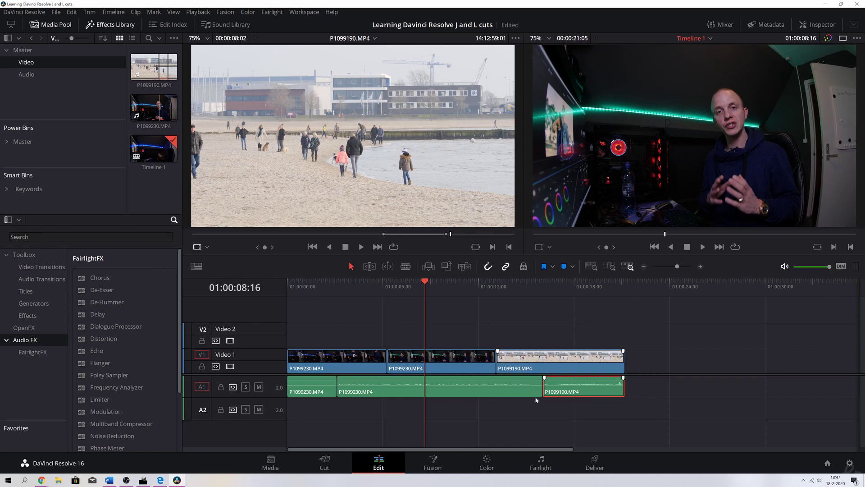
Step: Apply Cross Fade 0 dB from Audio Transitions to the audio edit and lengthen it
left_click(38, 283)
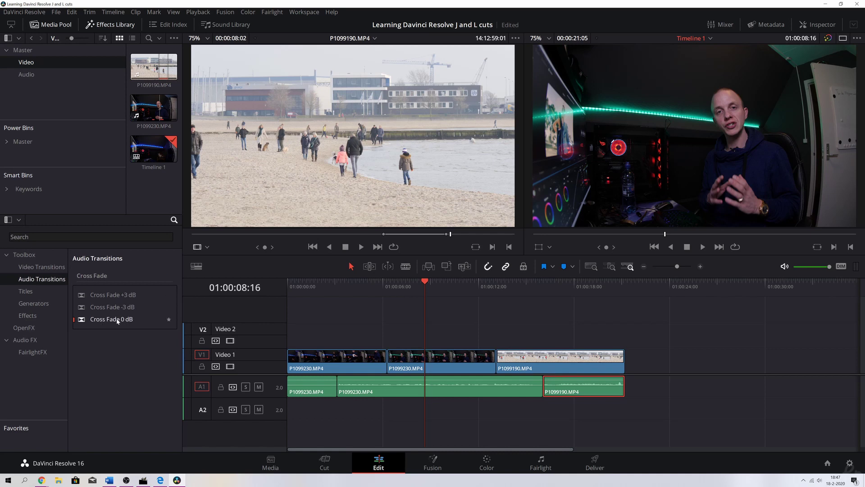
left_click_drag(108, 319, 246, 325)
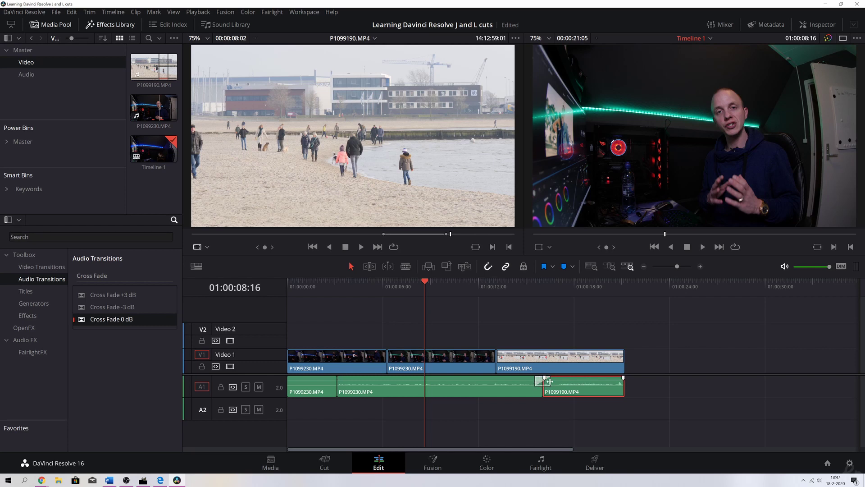
mouse_move(548, 381)
left_mouse_down()
mouse_move(612, 384)
mouse_move(580, 384)
left_mouse_up()
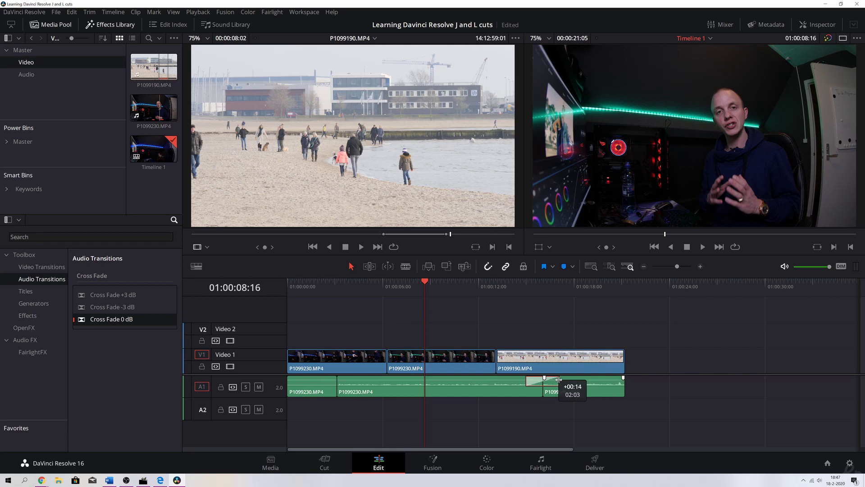
left_click(472, 283)
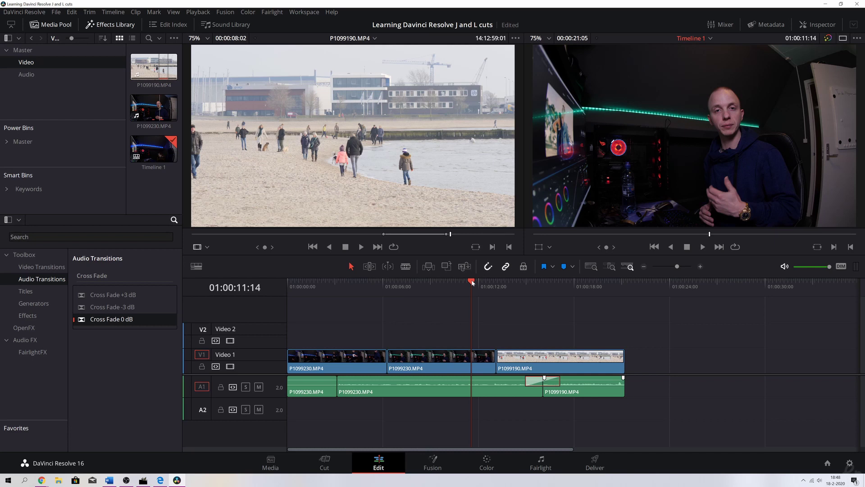
key("space")
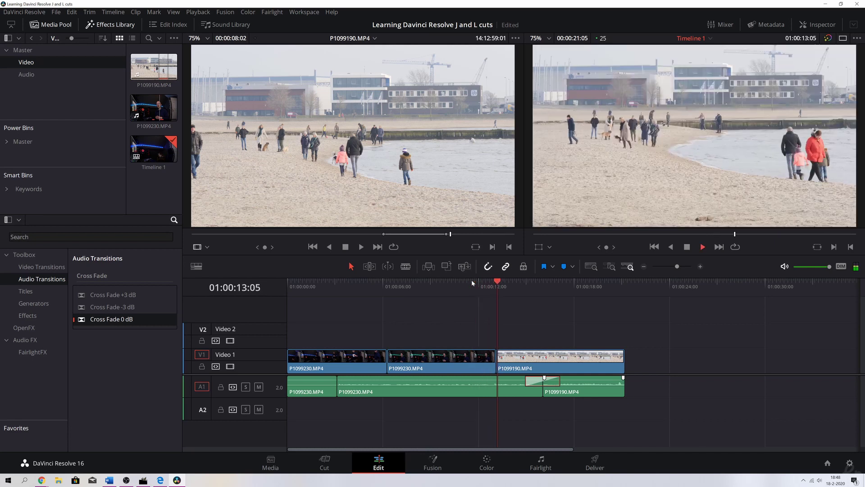